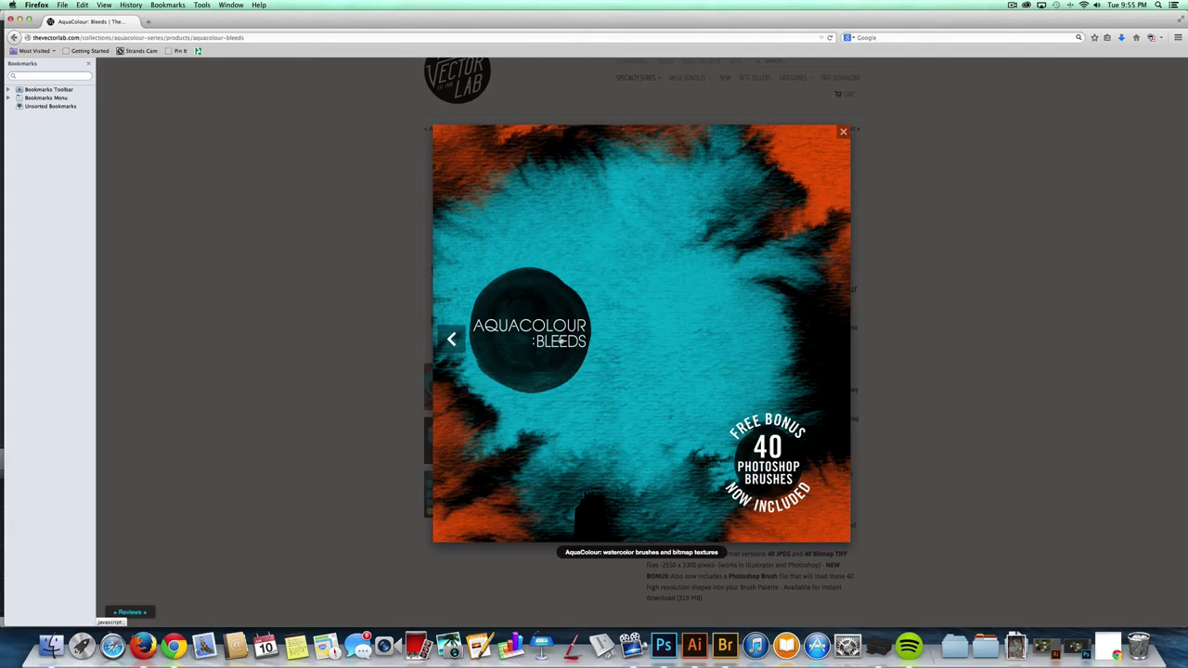
Page through the AquaColour: Bleeds product images, including the texture grid and bonus brushes image
{"action": "left_click", "coordinate": [832, 340]}
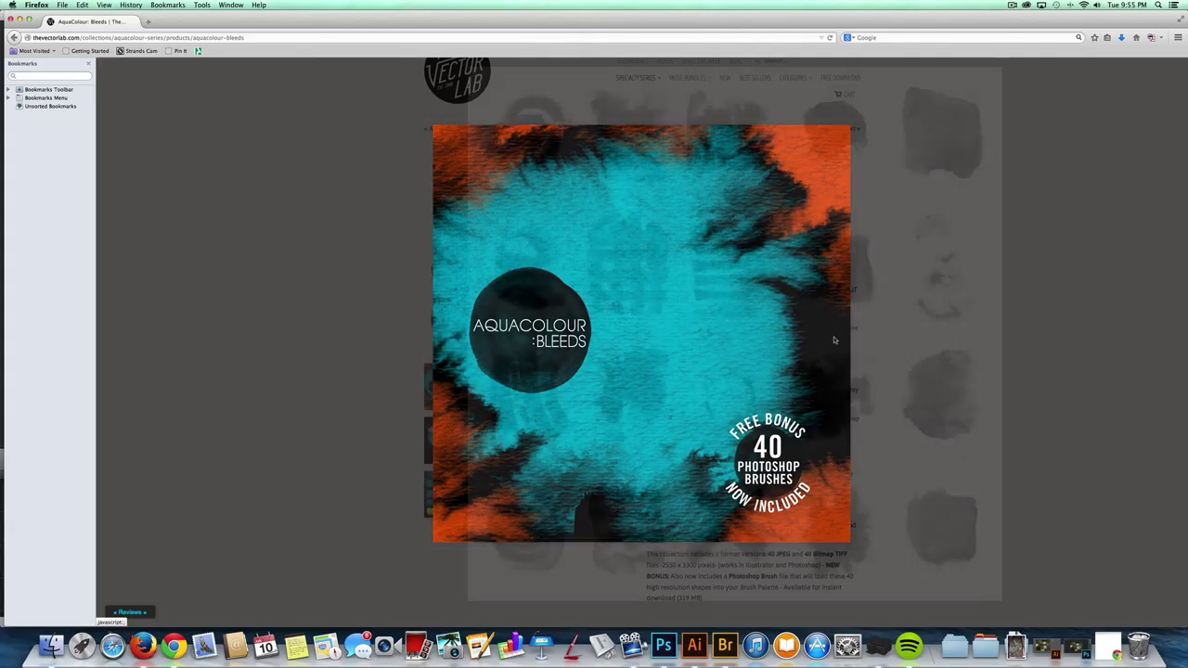
{"action": "left_click", "coordinate": [887, 340]}
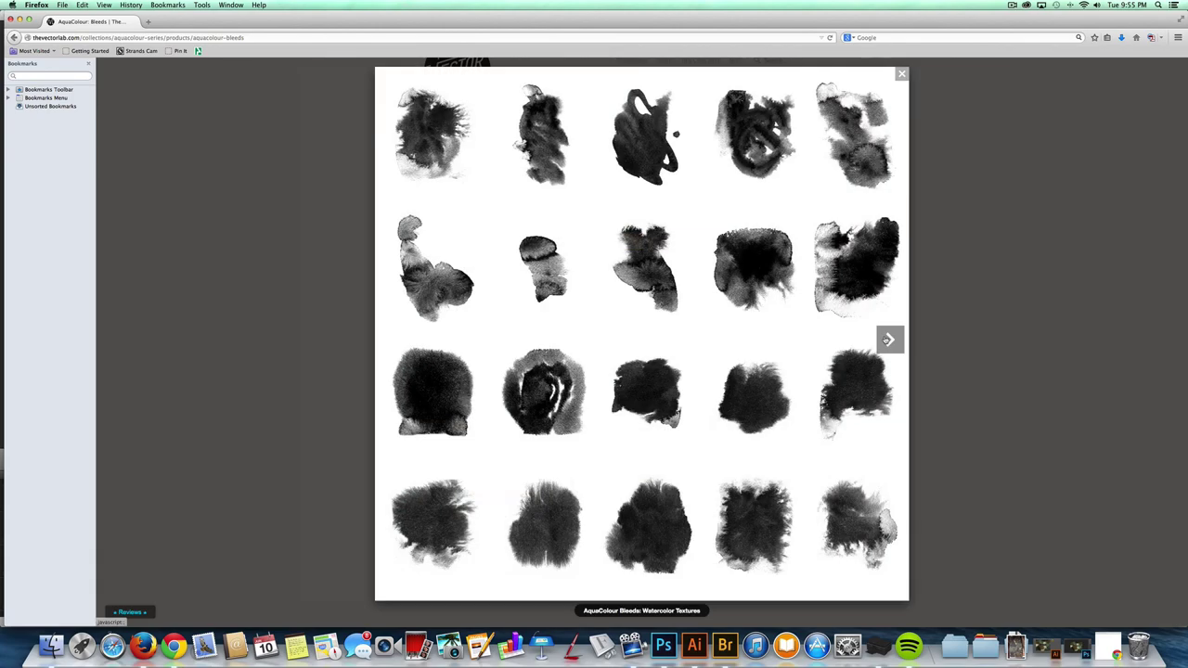
{"action": "left_click", "coordinate": [887, 339]}
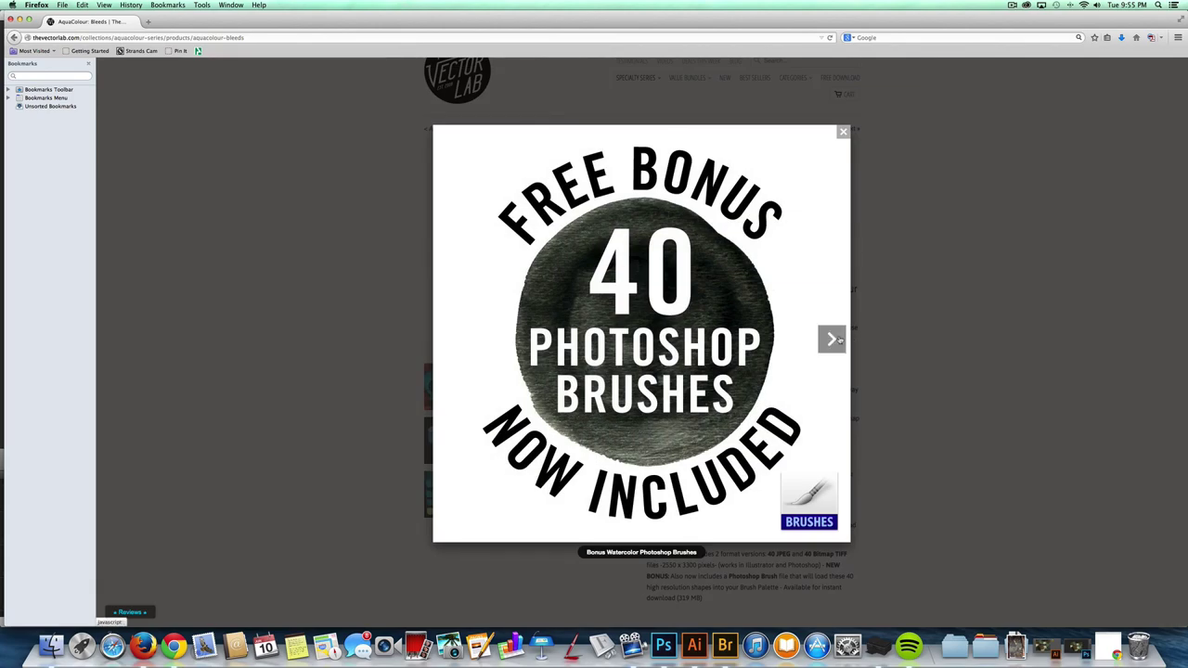
{"action": "left_click", "coordinate": [832, 340]}
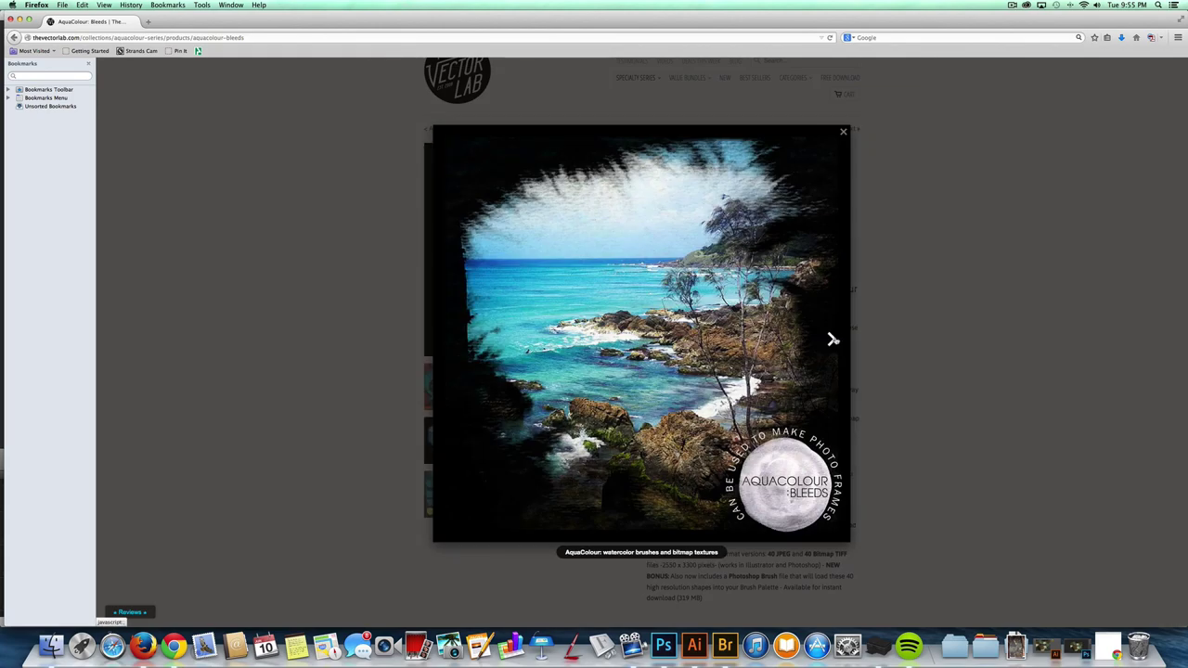
{"action": "left_click", "coordinate": [831, 340]}
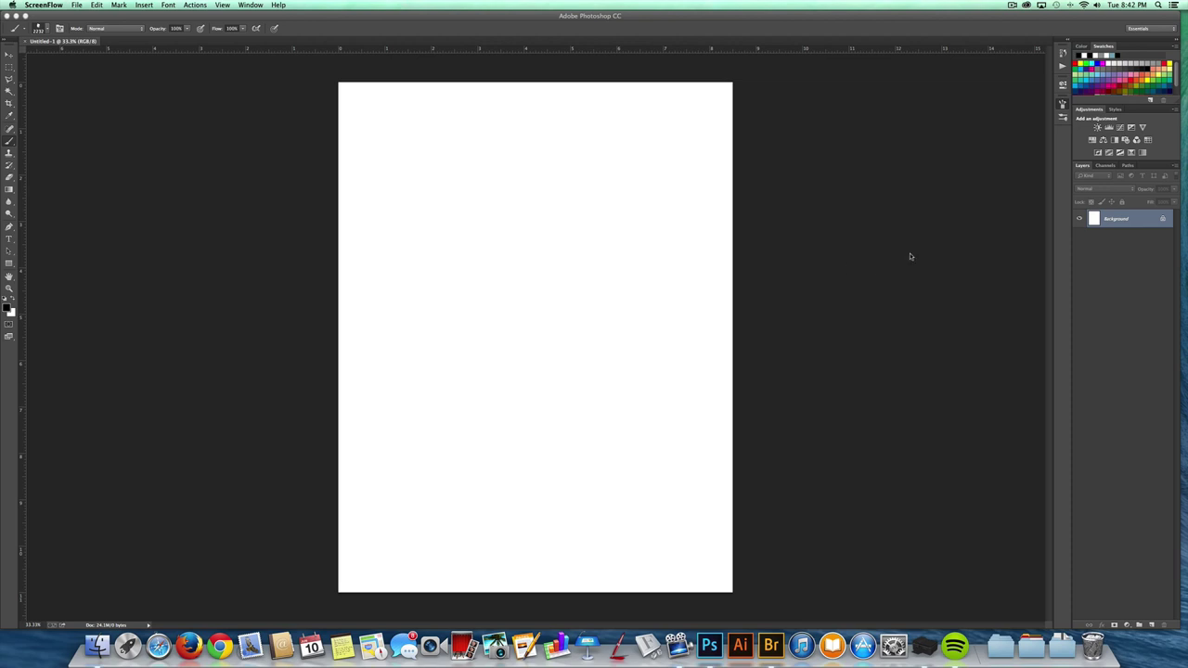
Fill the white Background layer with tan #d0ccaf (R208 G204 B175) using Edit > Fill
{"action": "left_click", "coordinate": [96, 6]}
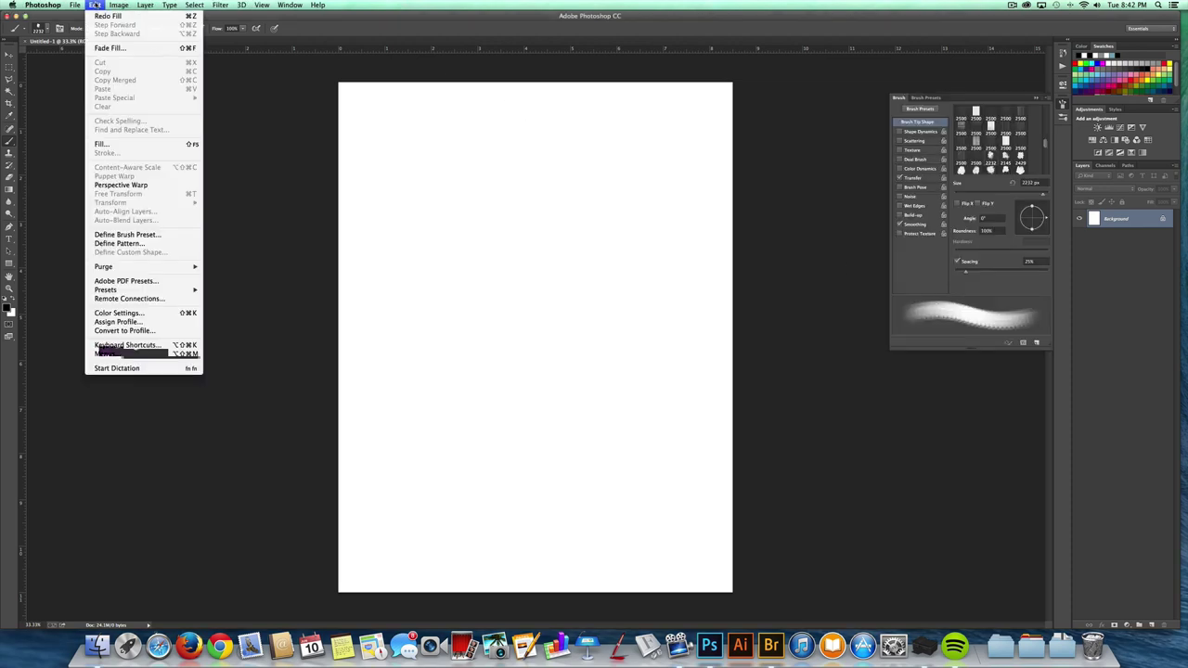
{"action": "left_click", "coordinate": [107, 144]}
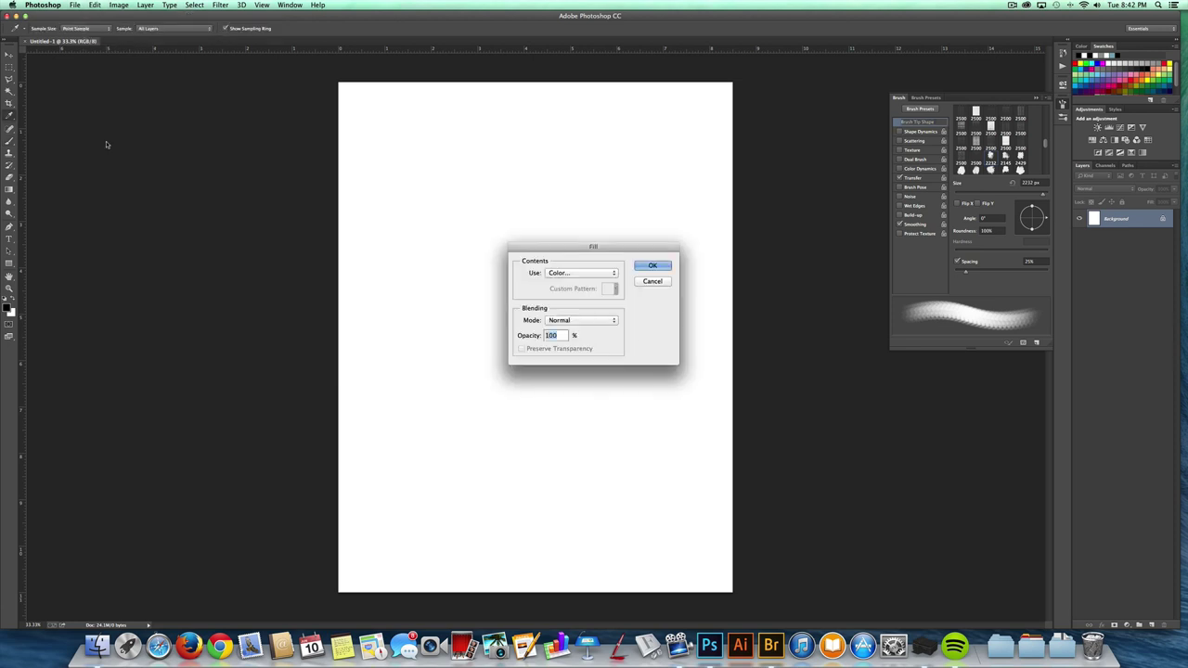
{"action": "left_click", "coordinate": [583, 273]}
{"action": "left_click", "coordinate": [583, 273]}
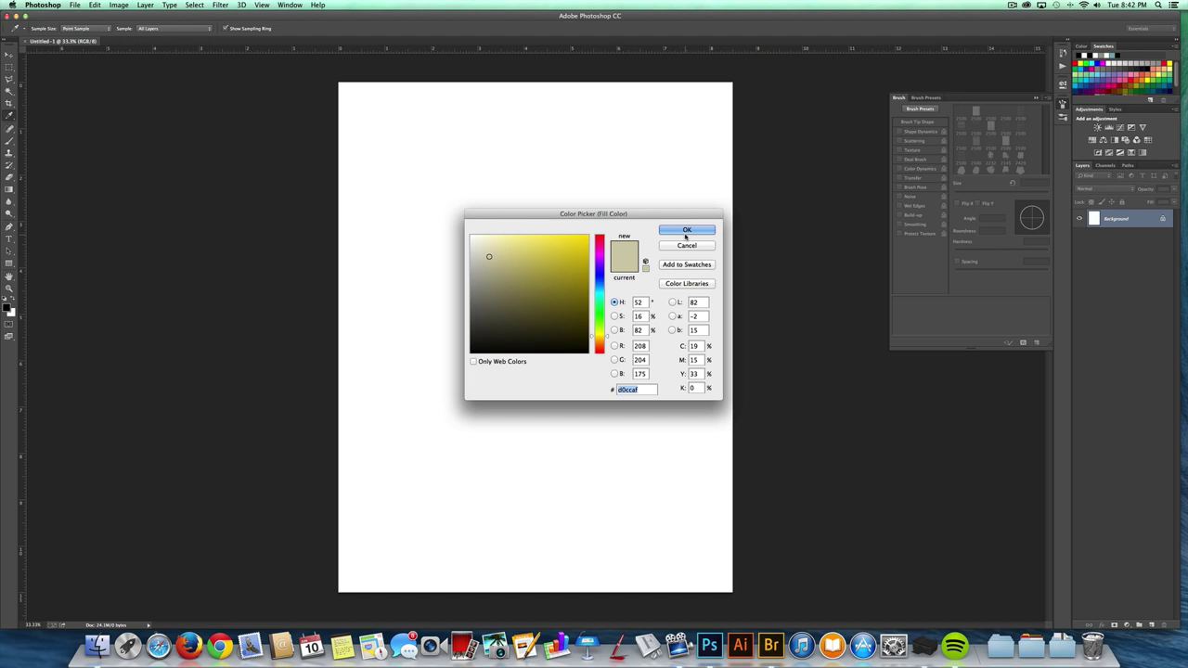
{"action": "left_click", "coordinate": [687, 227]}
{"action": "left_click", "coordinate": [660, 267]}
{"action": "key", "text": "b"}
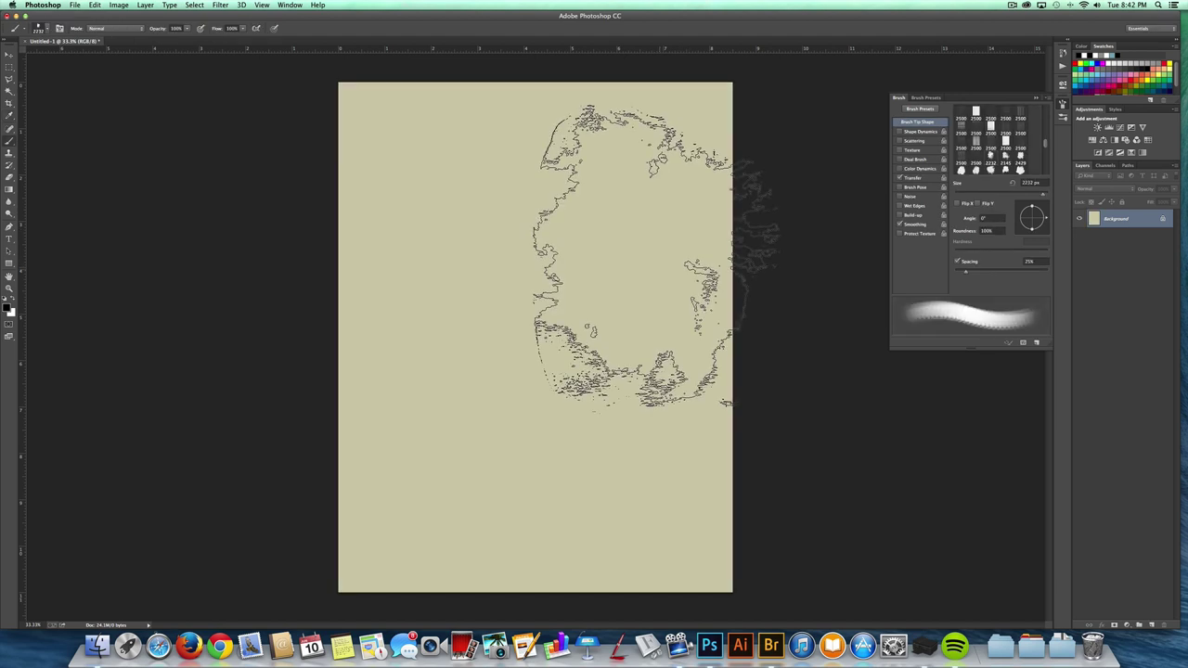
Add a new layer and set the foreground colour to dark muted green 53614e
{"action": "left_click", "coordinate": [1150, 627]}
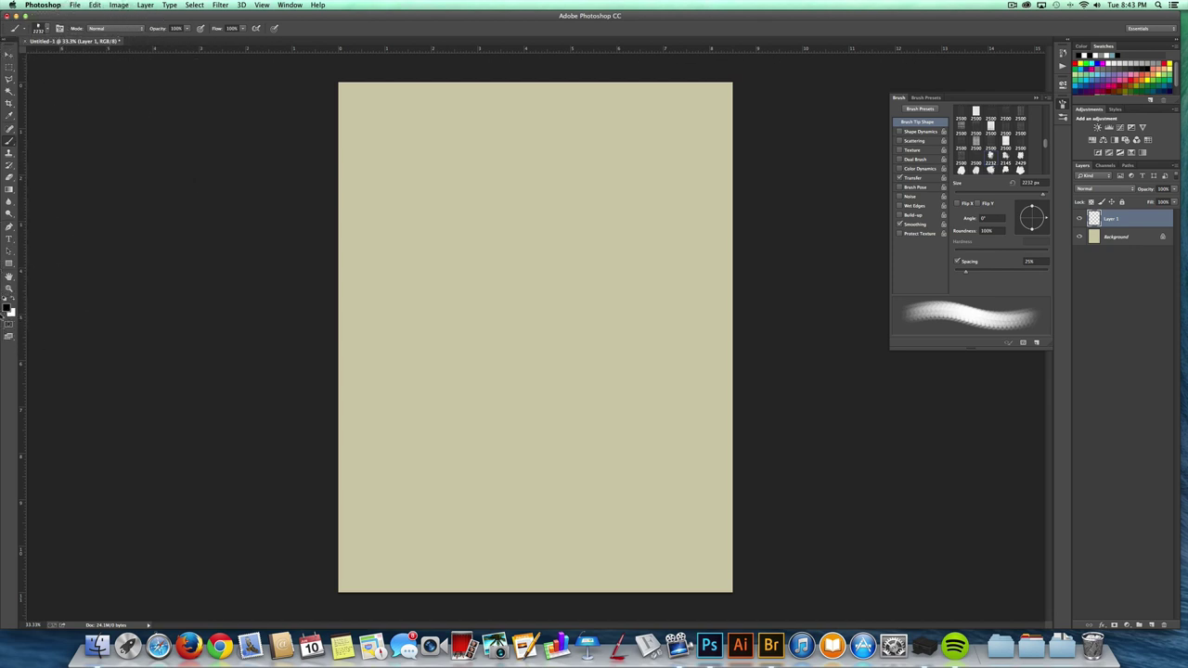
{"action": "left_click", "coordinate": [10, 310]}
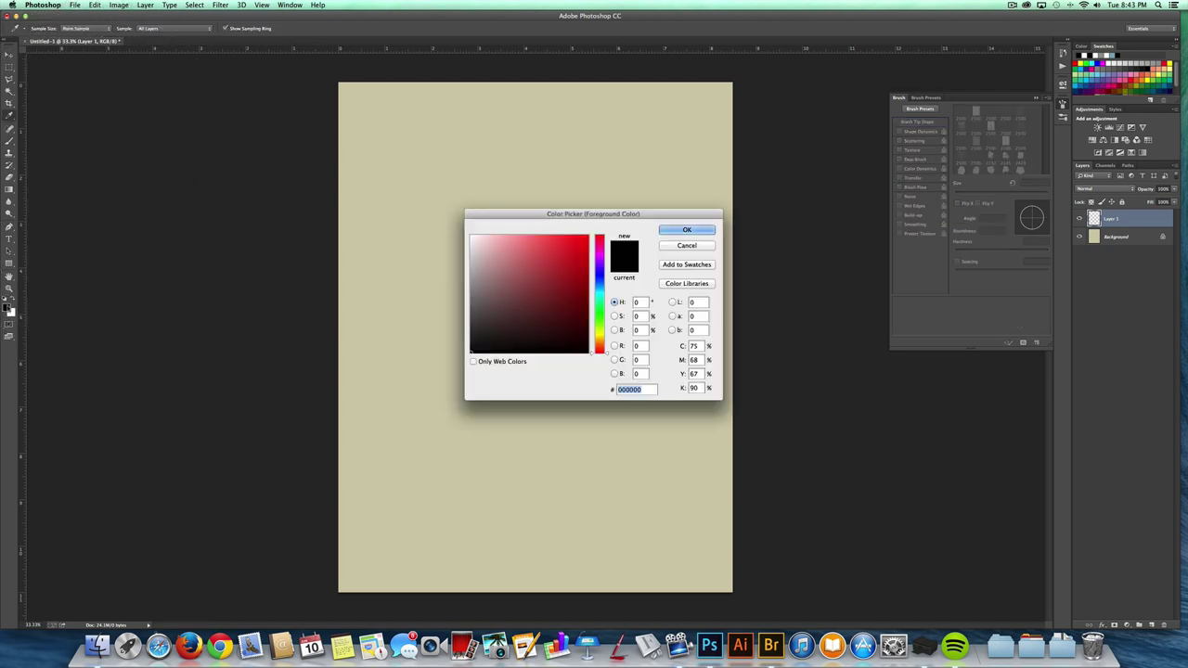
{"action": "left_click", "coordinate": [602, 320]}
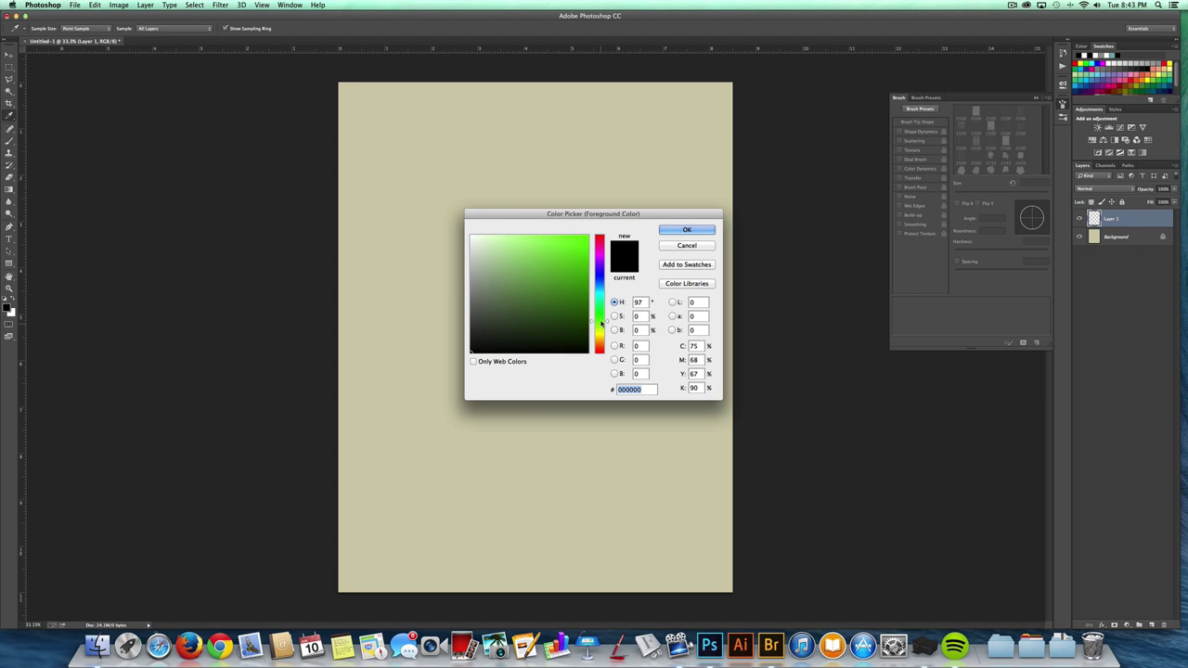
{"action": "left_click_drag", "start_coordinate": [505, 315], "coordinate": [493, 308]}
{"action": "left_click", "coordinate": [686, 230]}
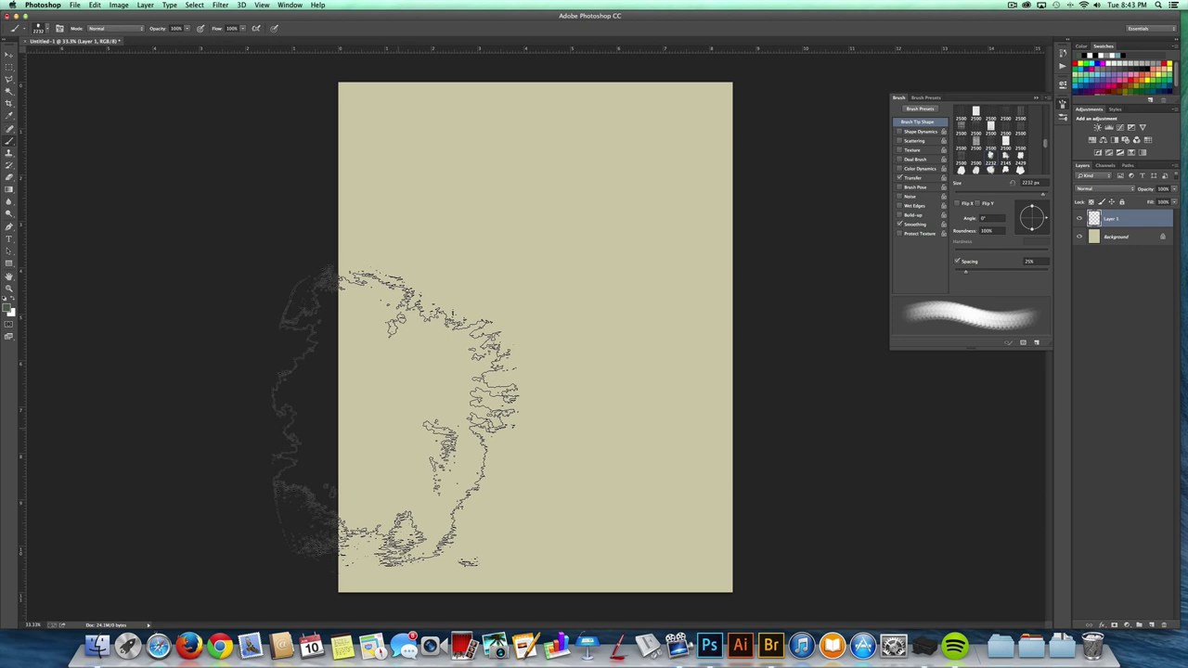
Stamp green blots at left, right, lower right and top, using a 2145 px tip enlarged to 2900 px
{"action": "left_click", "coordinate": [394, 416]}
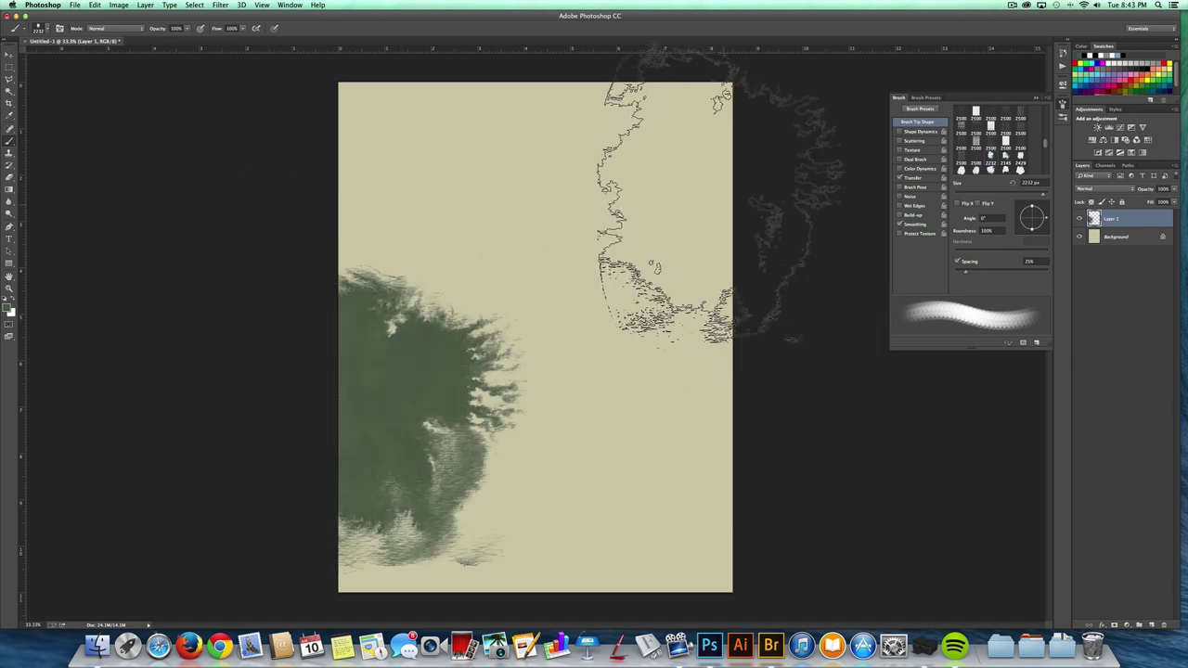
{"action": "left_click", "coordinate": [735, 183]}
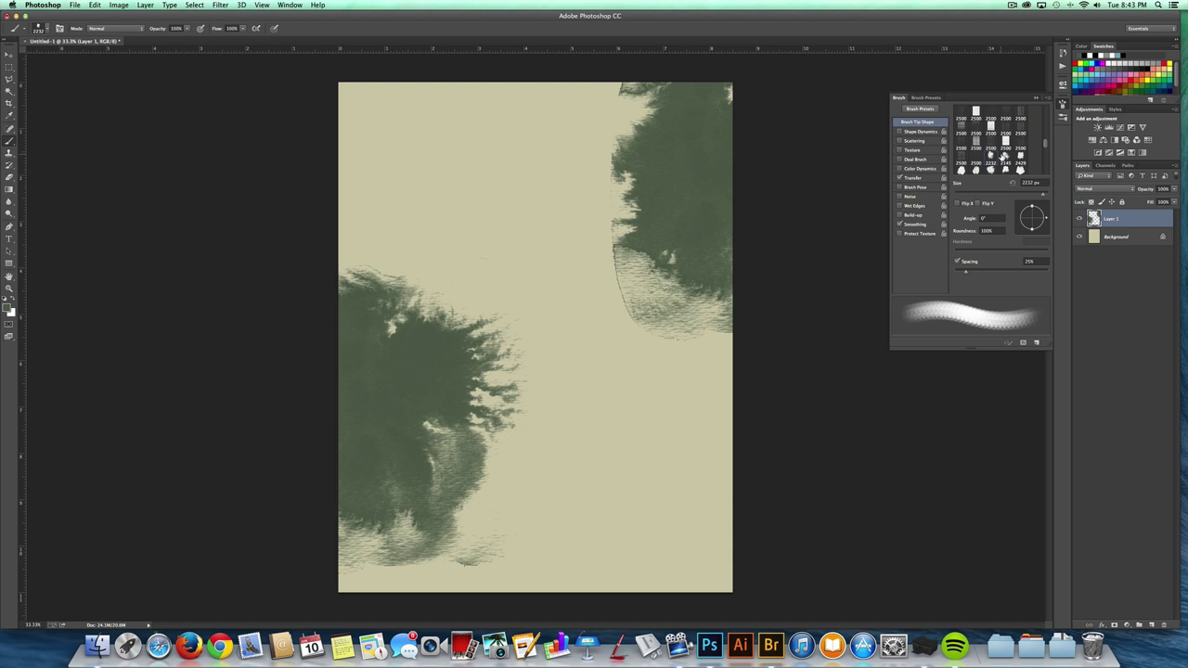
{"action": "left_click", "coordinate": [1004, 156]}
{"action": "left_click_drag", "start_coordinate": [1046, 142], "coordinate": [1044, 145]}
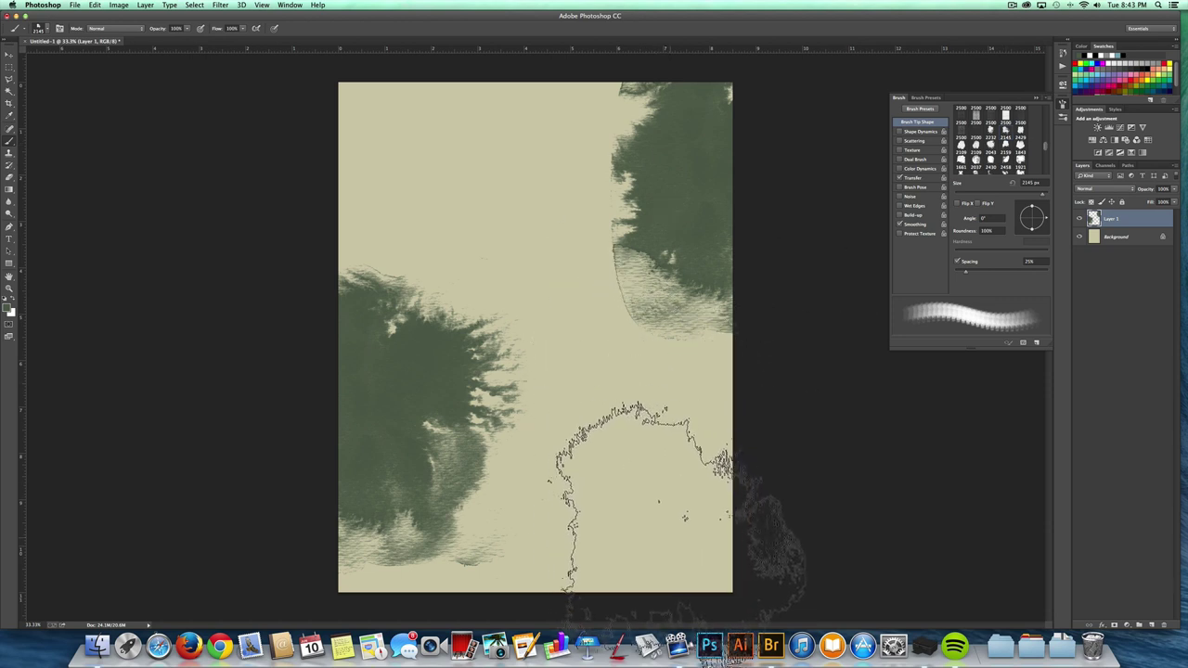
{"action": "left_click", "coordinate": [663, 515]}
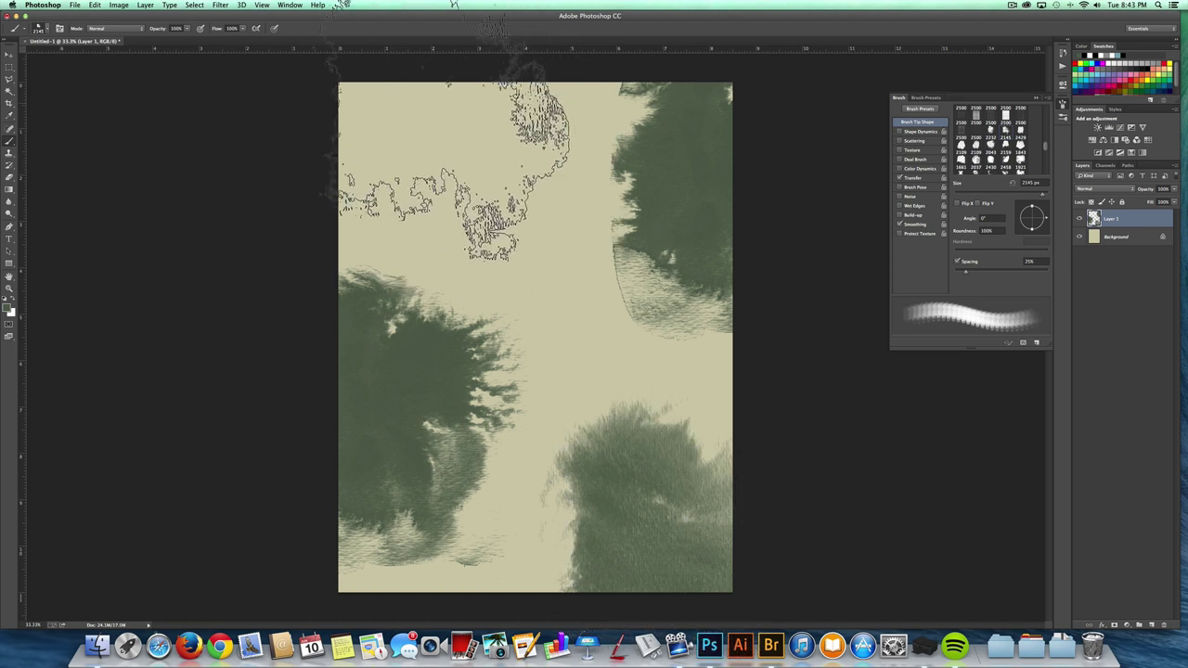
{"action": "key", "text": "bracketright"}
{"action": "key", "text": "bracketright"}
{"action": "key", "text": "bracketright"}
{"action": "key", "text": "bracketright"}
{"action": "key", "text": "bracketright"}
{"action": "key", "text": "bracketright"}
{"action": "key", "text": "bracketright"}
{"action": "key", "text": "bracketright"}
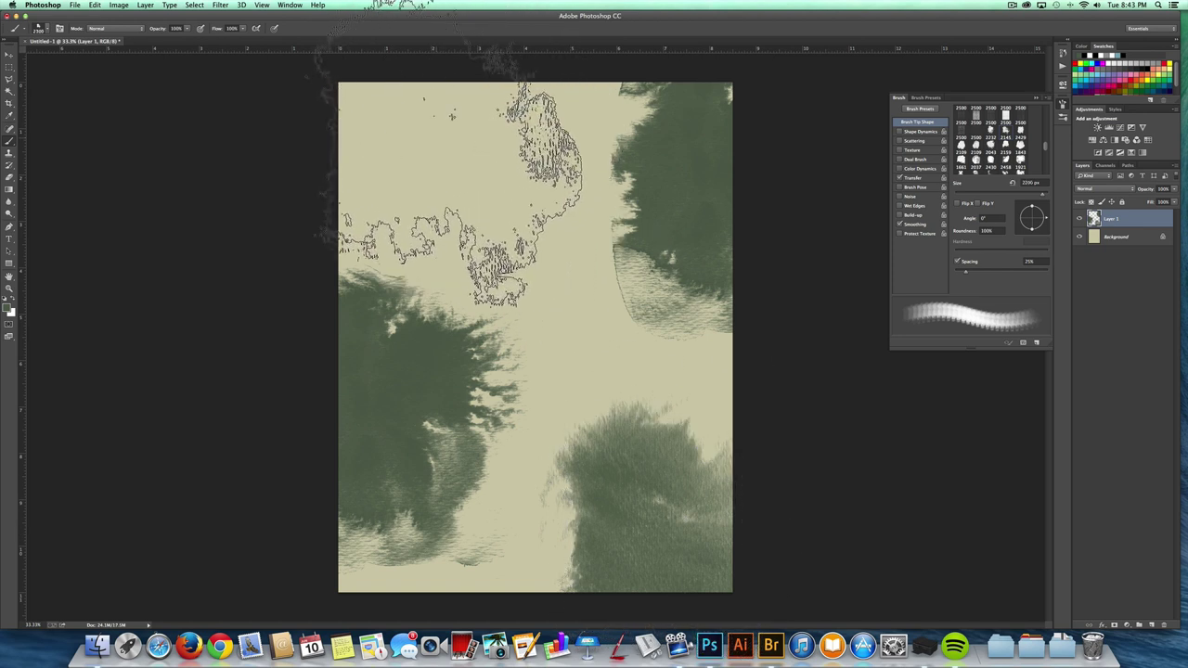
{"action": "key", "text": "bracketright"}
{"action": "key", "text": "bracketright"}
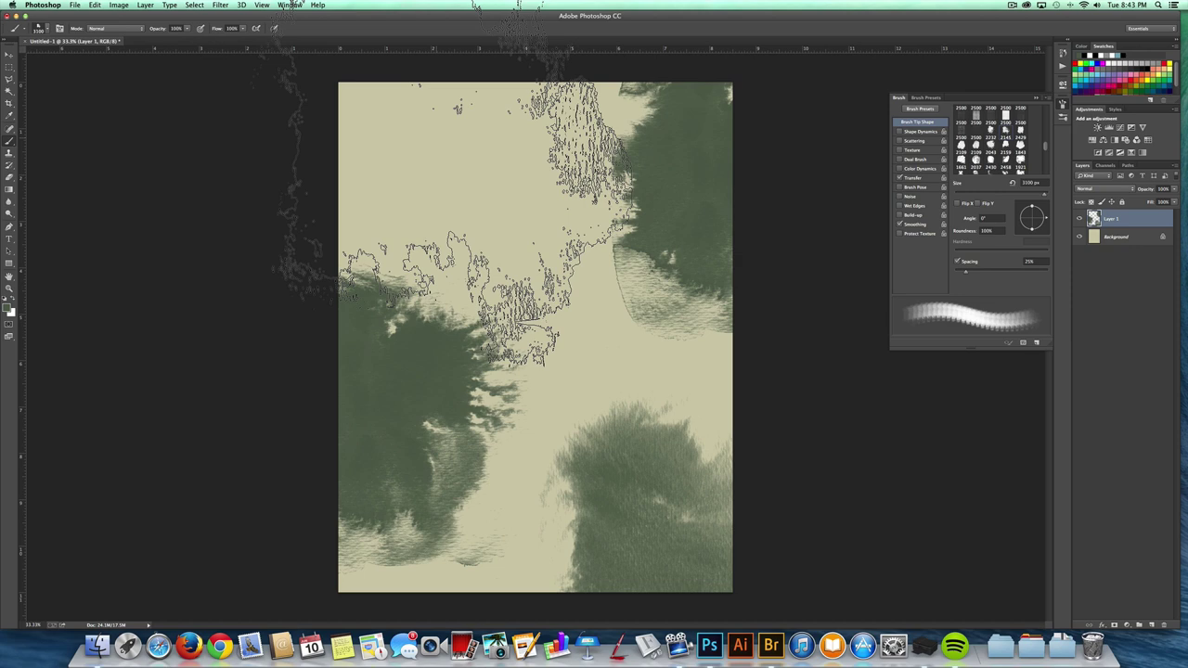
{"action": "key", "text": "bracketleft"}
{"action": "key", "text": "bracketleft"}
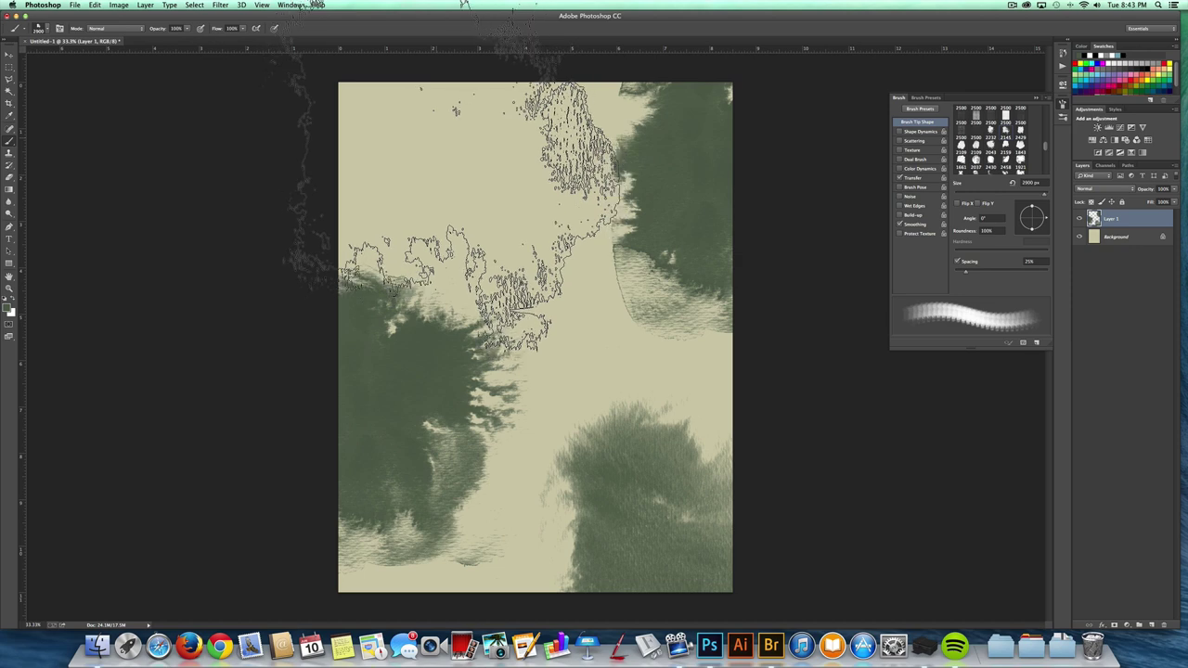
{"action": "left_click", "coordinate": [451, 181]}
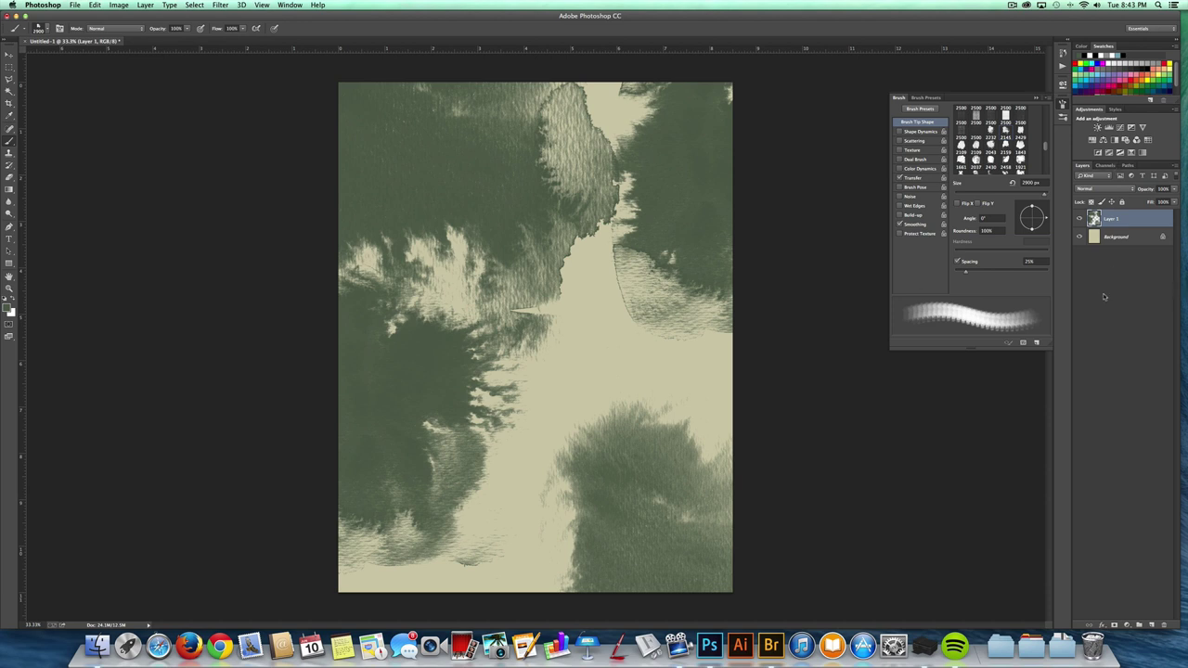
Add Layer 2 and set the foreground colour to dark brown #3a362c
{"action": "left_click", "coordinate": [1151, 625]}
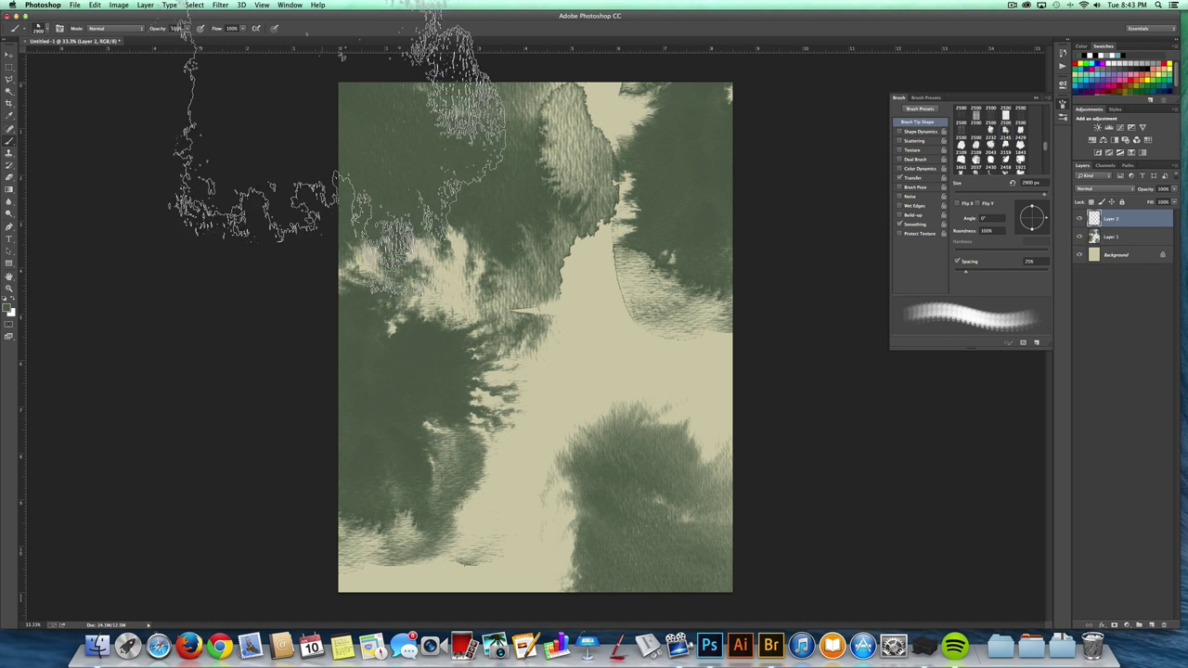
{"action": "left_click", "coordinate": [7, 311]}
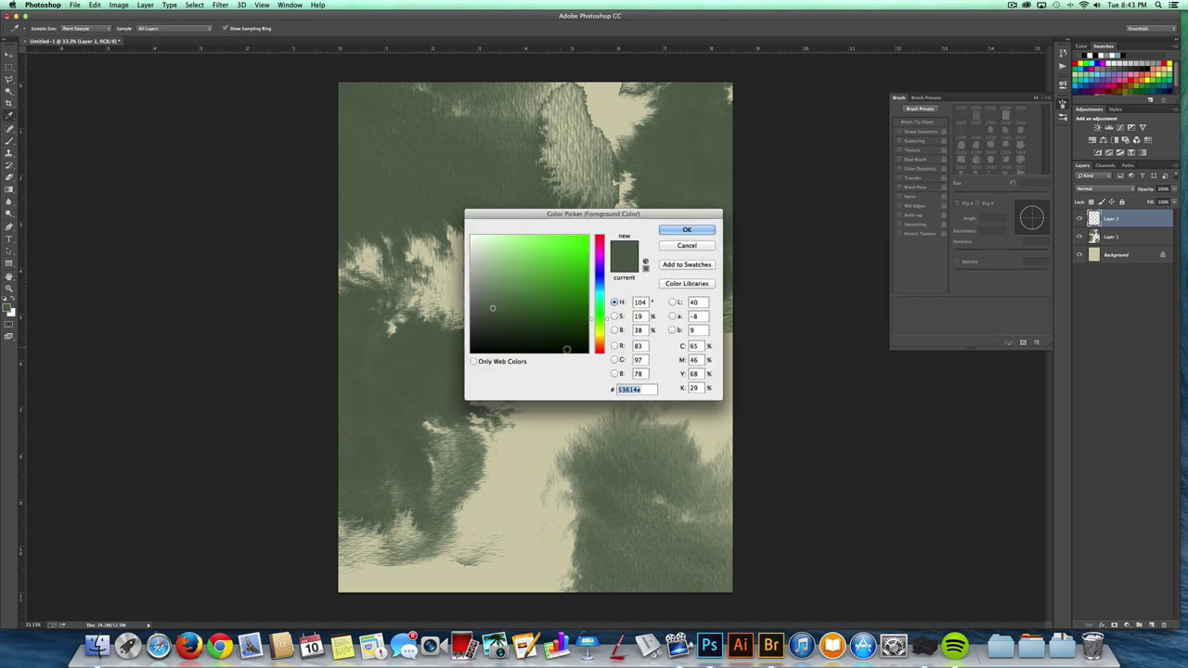
{"action": "left_click", "coordinate": [487, 338]}
{"action": "left_click", "coordinate": [488, 334]}
{"action": "left_click_drag", "start_coordinate": [591, 320], "coordinate": [591, 340]}
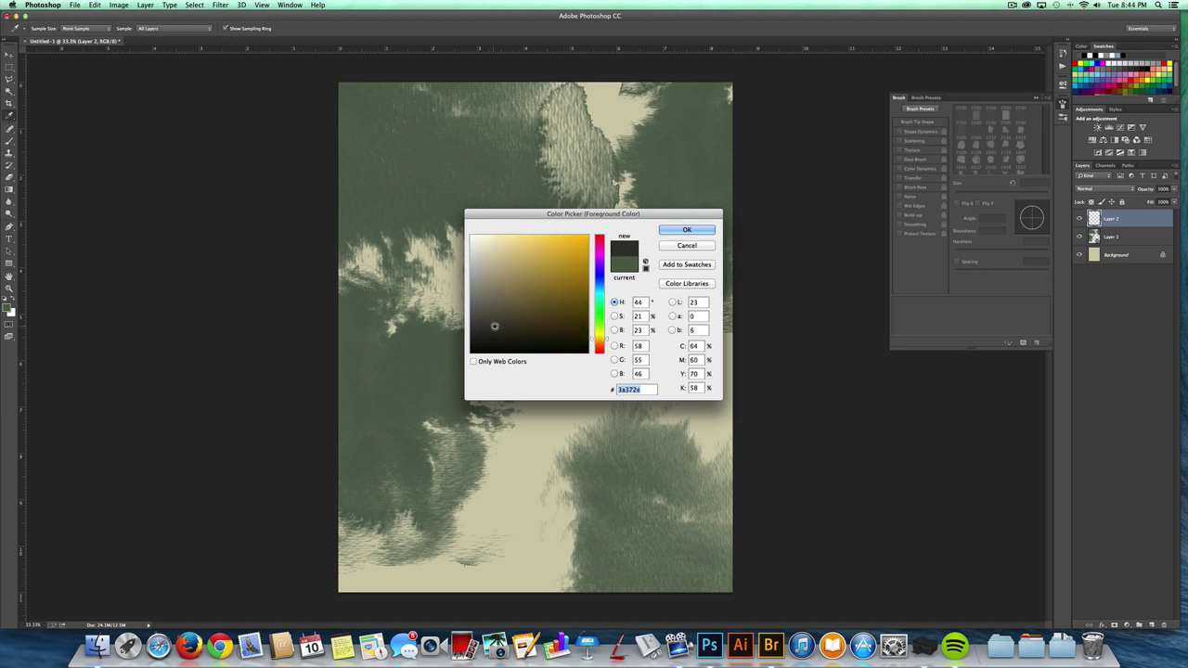
{"action": "left_click", "coordinate": [498, 327]}
{"action": "left_click", "coordinate": [498, 325]}
{"action": "left_click", "coordinate": [673, 230]}
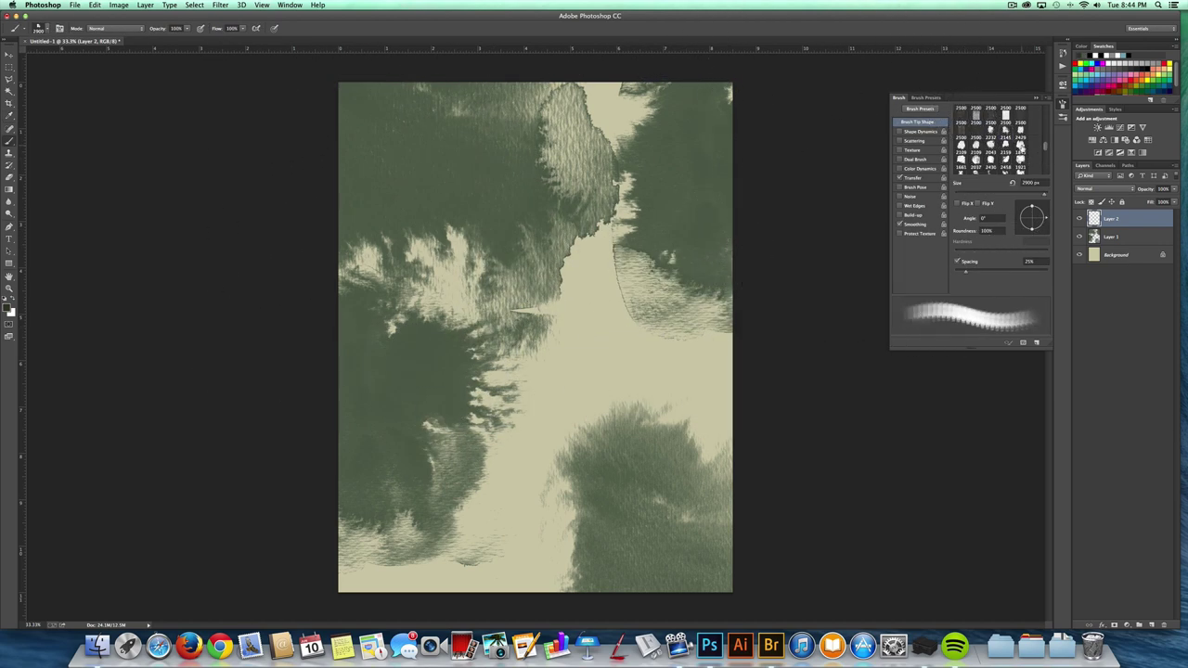
Stamp brown watercolor blots over the centre, upper right, upper left, left side and lower left
{"action": "left_click", "coordinate": [1020, 146]}
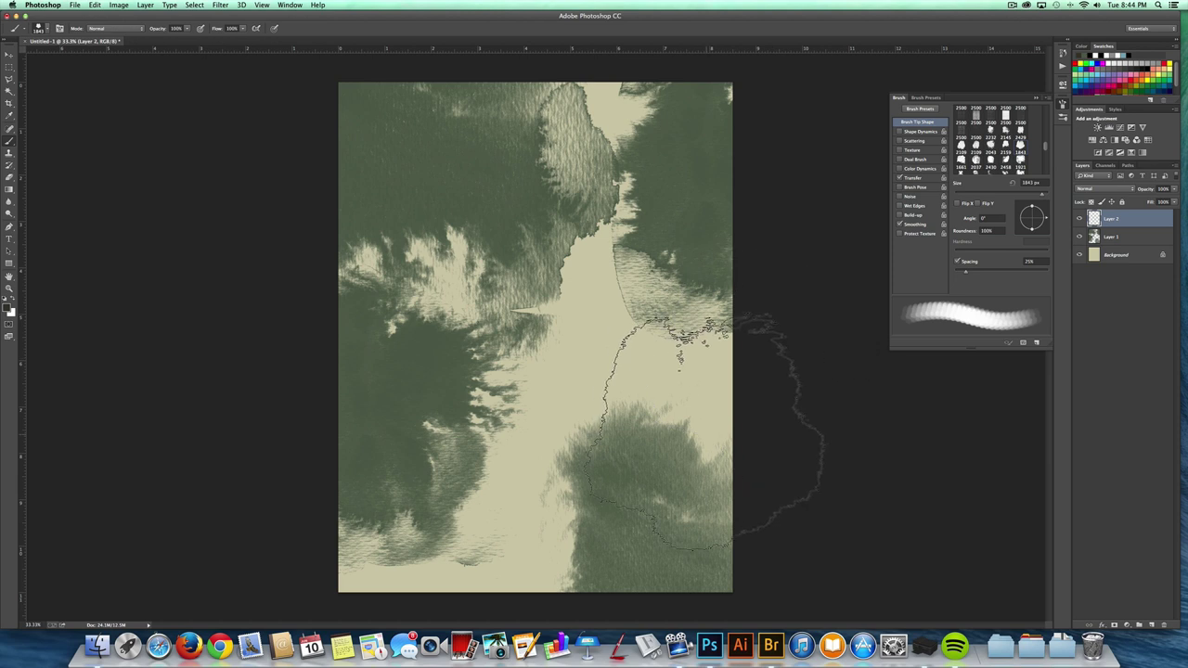
{"action": "mouse_move", "coordinate": [710, 431]}
{"action": "left_mouse_down"}
{"action": "mouse_move", "coordinate": [677, 399]}
{"action": "mouse_move", "coordinate": [597, 393]}
{"action": "mouse_move", "coordinate": [576, 408]}
{"action": "left_mouse_up"}
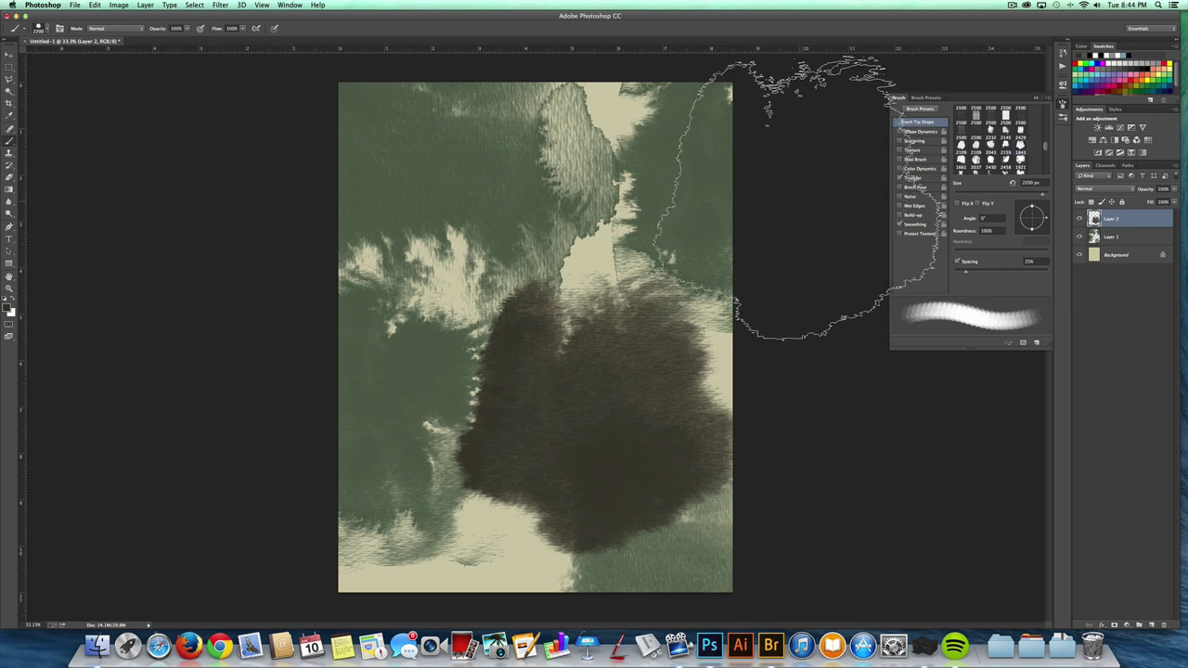
{"action": "left_click", "coordinate": [784, 189]}
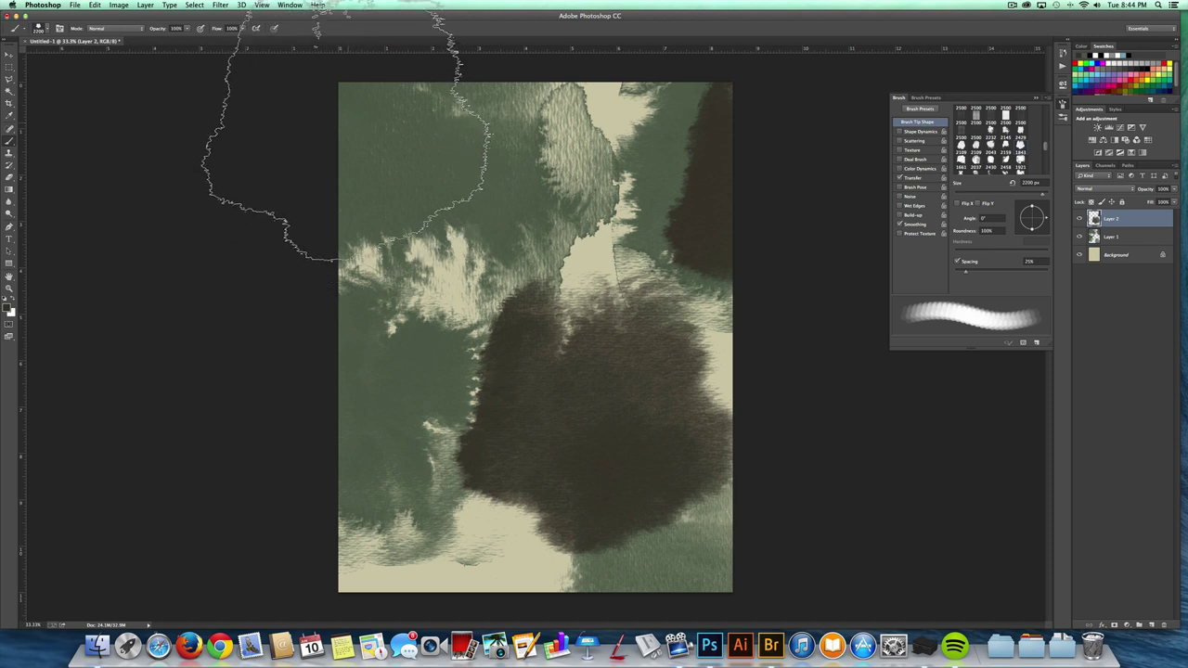
{"action": "left_click", "coordinate": [343, 126]}
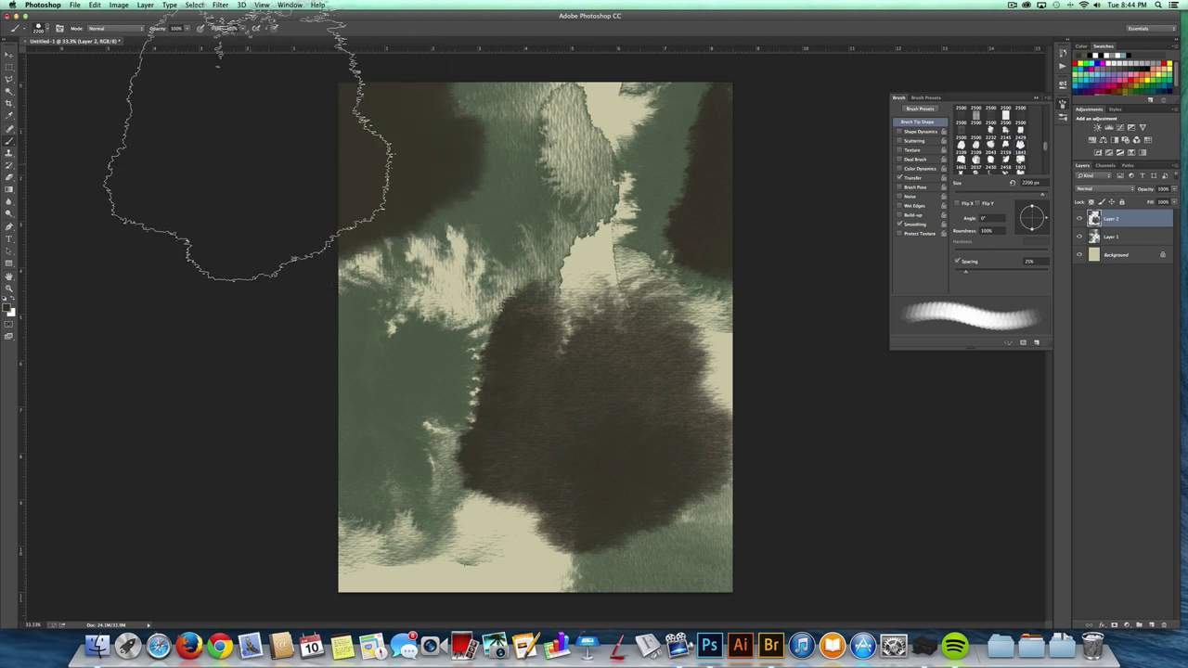
{"action": "left_click", "coordinate": [278, 200]}
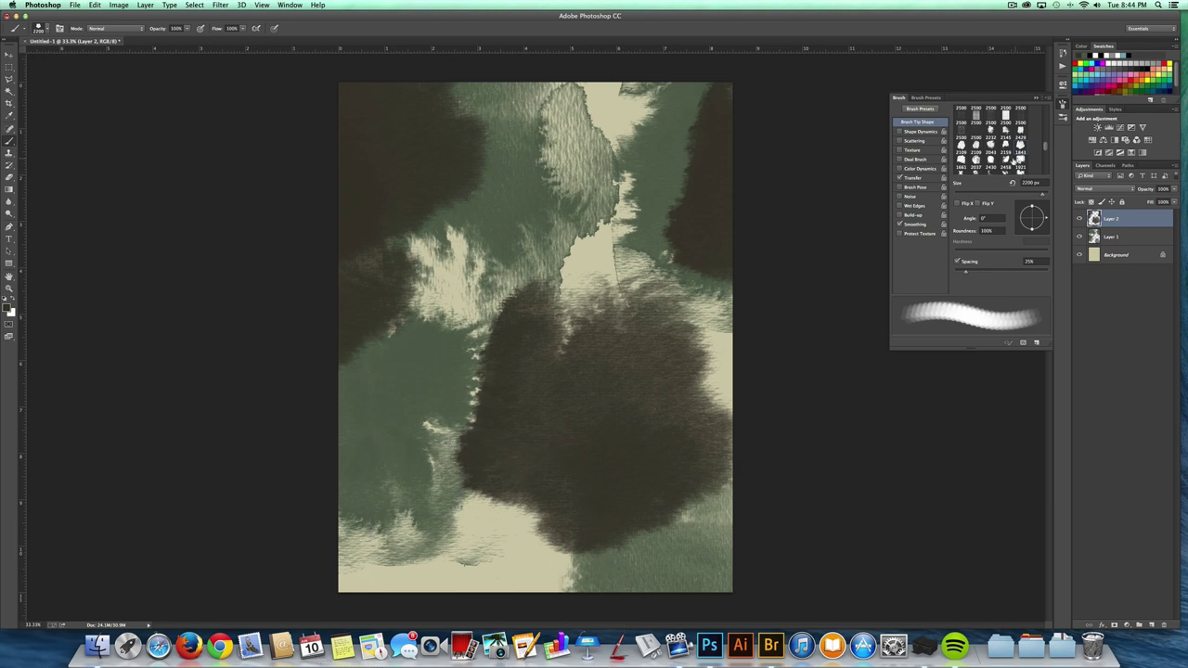
{"action": "left_click", "coordinate": [1008, 161]}
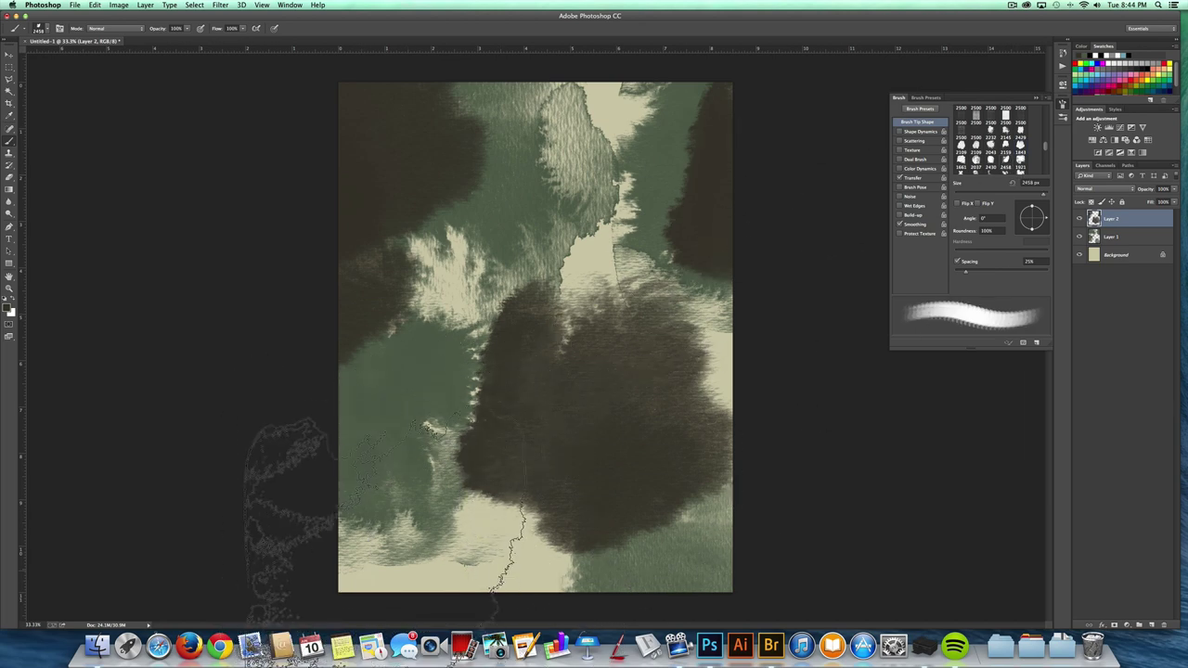
{"action": "left_click", "coordinate": [360, 548]}
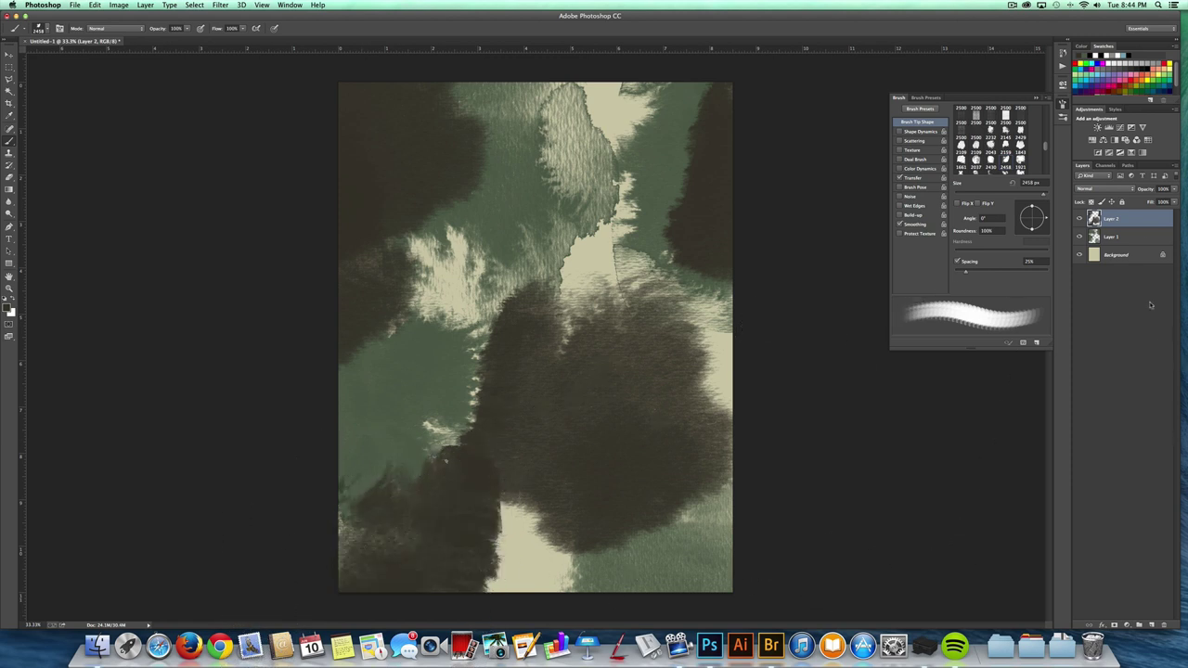
Add Layer 3 and set the foreground colour to black #000000
{"action": "left_click", "coordinate": [1150, 625]}
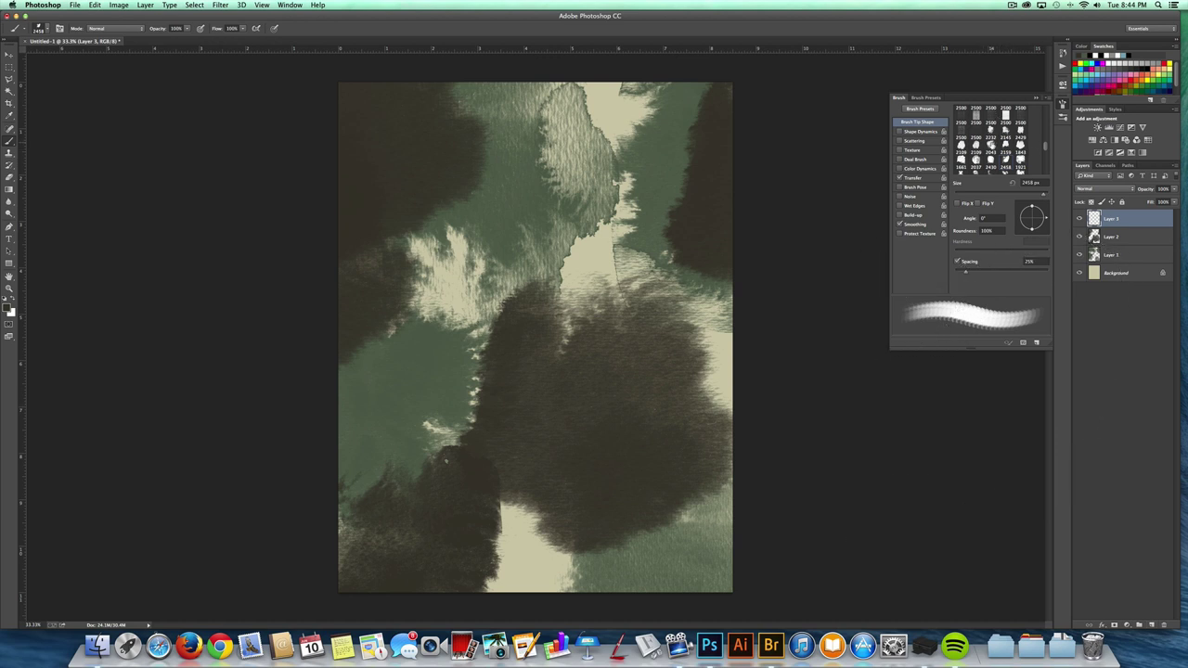
{"action": "left_click", "coordinate": [9, 310]}
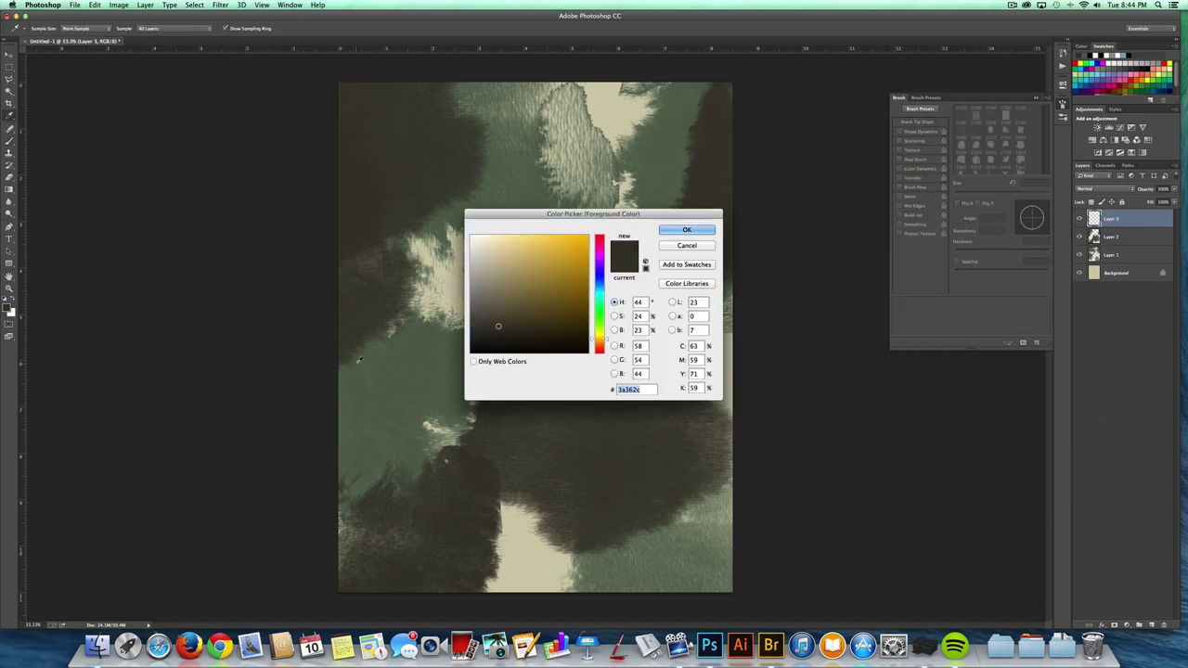
{"action": "left_click_drag", "start_coordinate": [501, 332], "coordinate": [399, 373]}
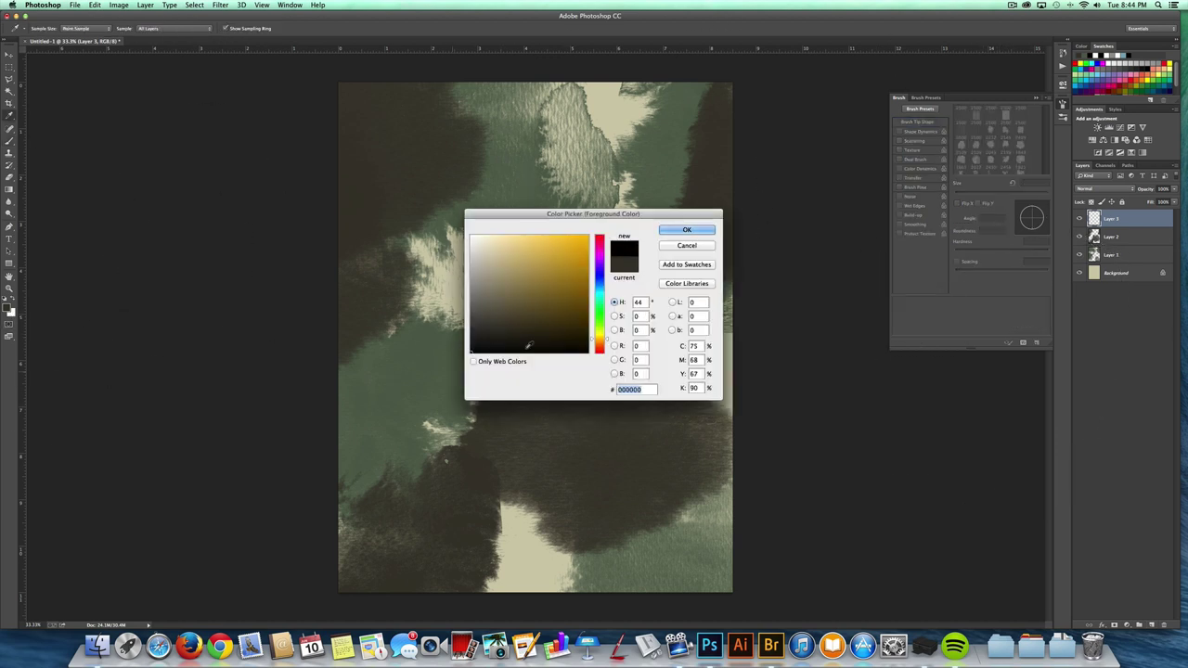
{"action": "left_click", "coordinate": [687, 230]}
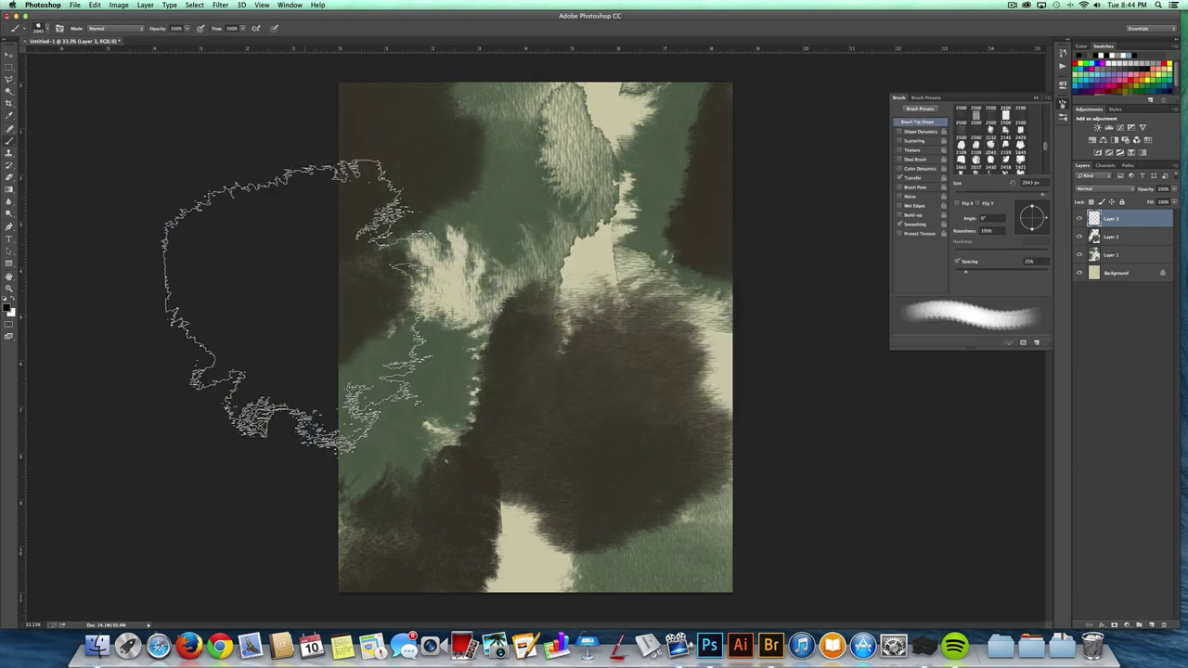
Paint black watercolor blots on the left edge, along the top and at lower right
{"action": "left_click", "coordinate": [297, 309]}
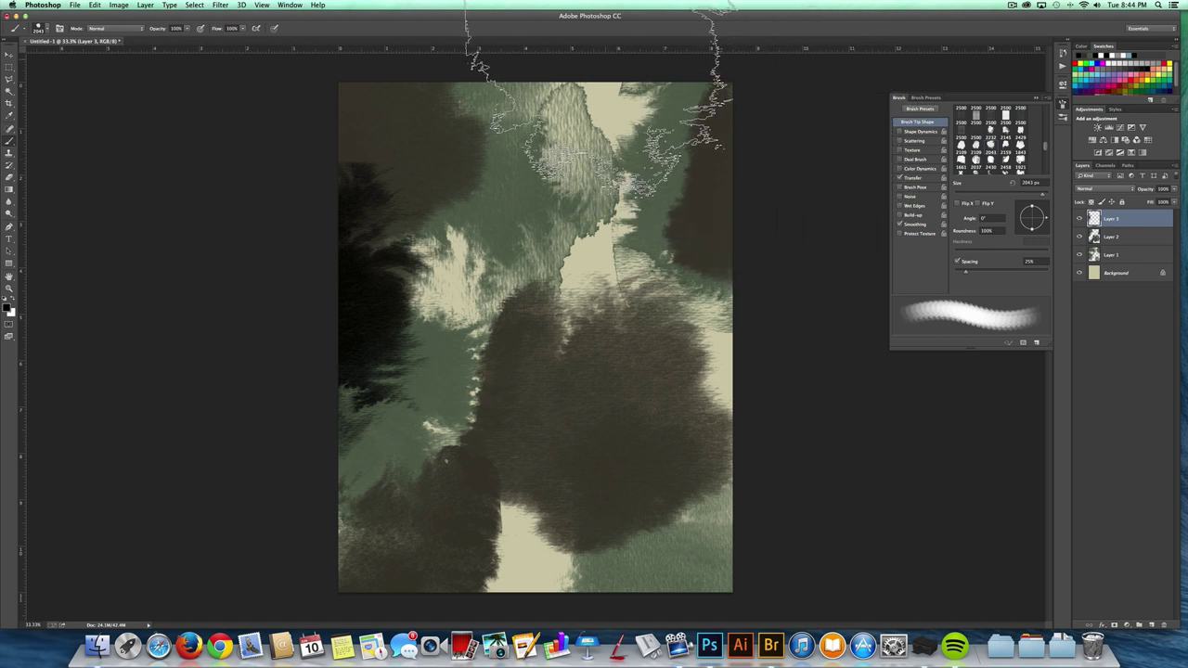
{"action": "left_click", "coordinate": [594, 60]}
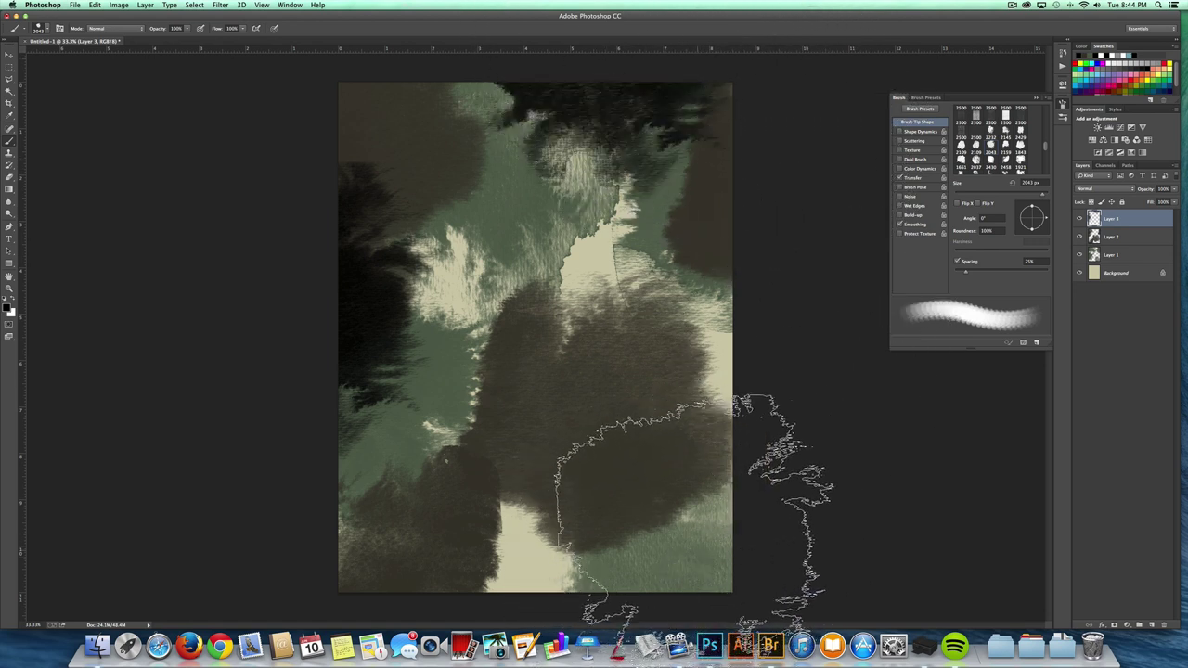
{"action": "left_click", "coordinate": [696, 511]}
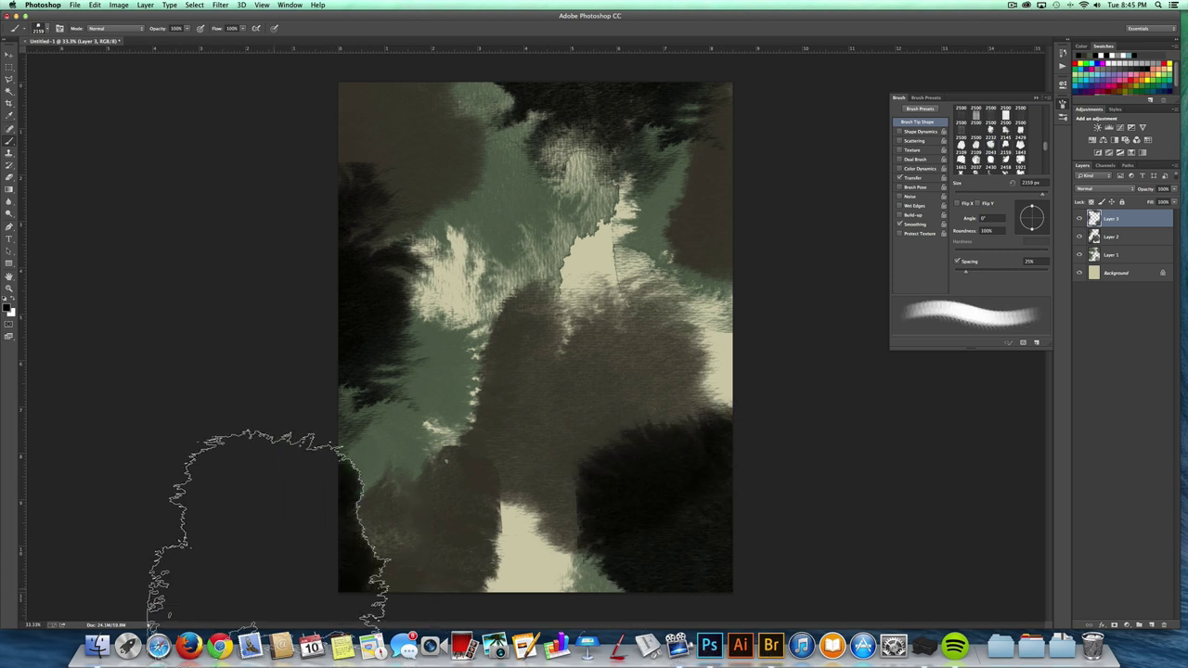
Lower Layer 3 opacity to about 69% and add one more dark dab at the right edge
{"action": "left_click", "coordinate": [1174, 190]}
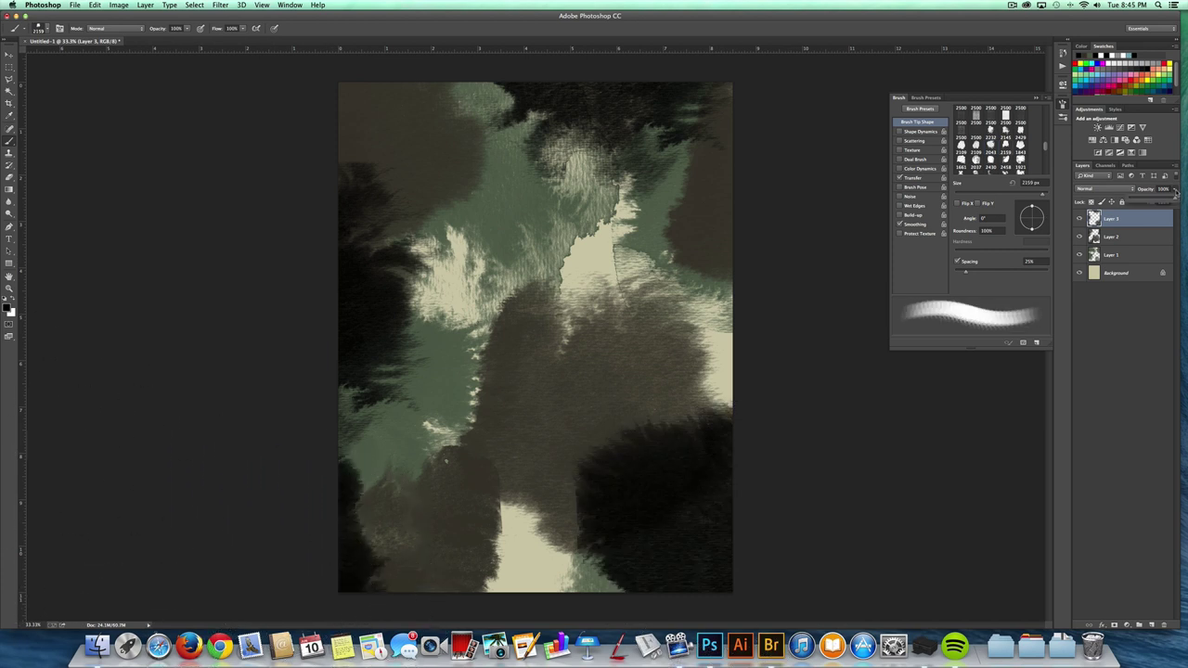
{"action": "left_click_drag", "start_coordinate": [1166, 201], "coordinate": [1165, 200]}
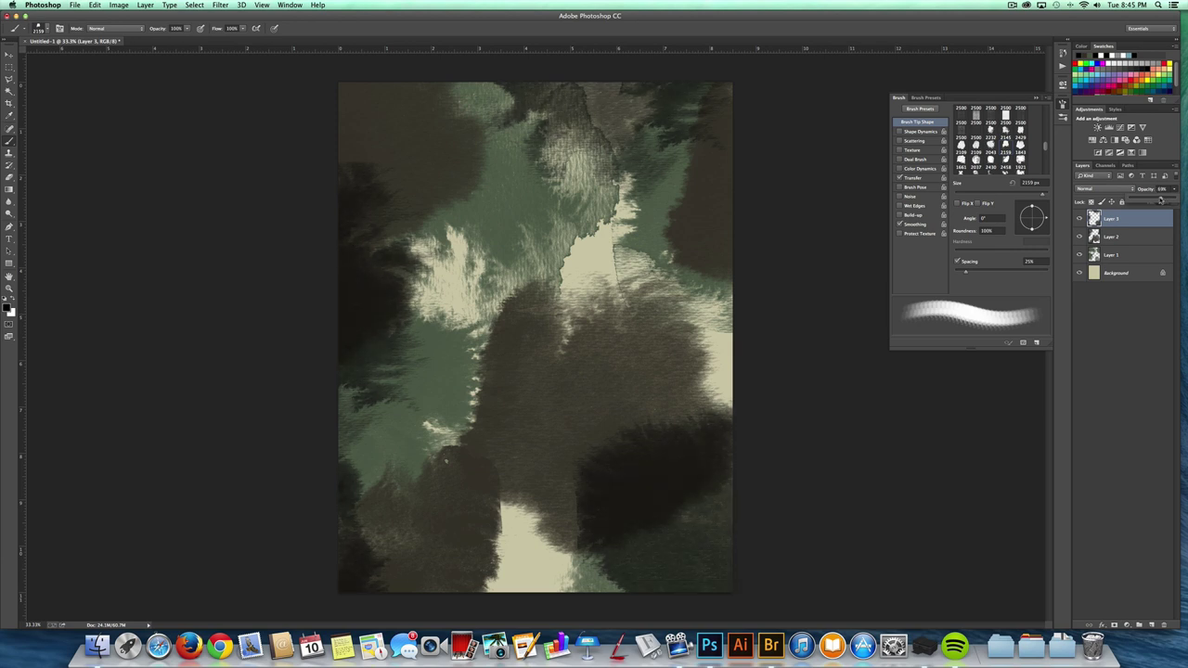
{"action": "left_click", "coordinate": [816, 177]}
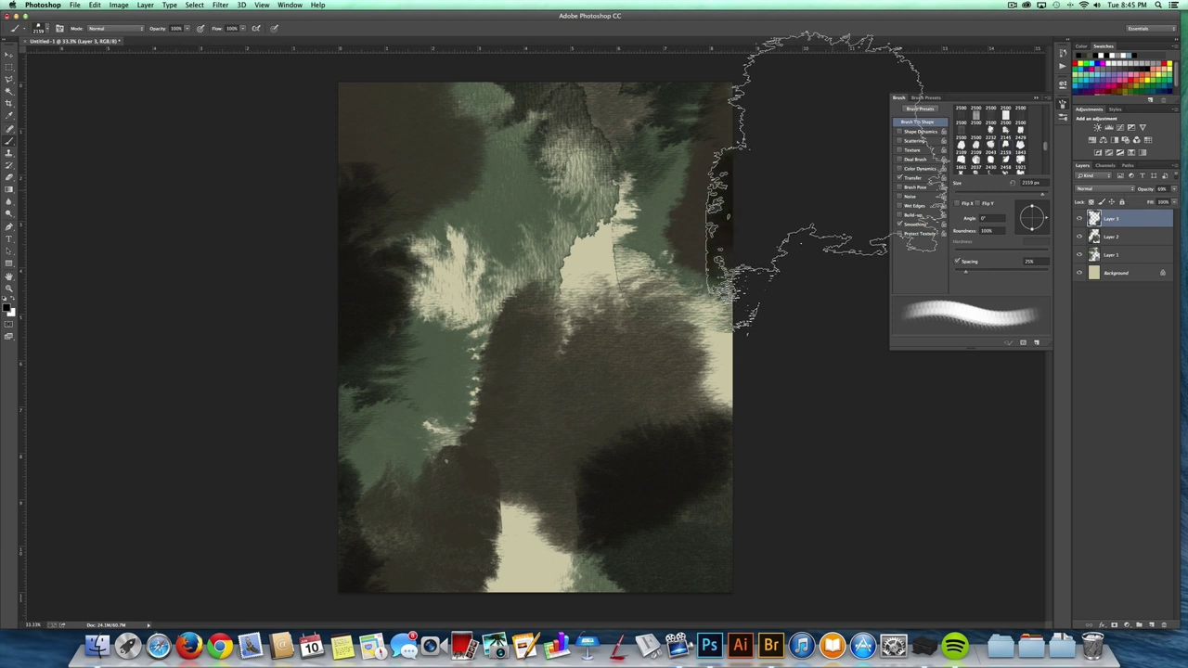